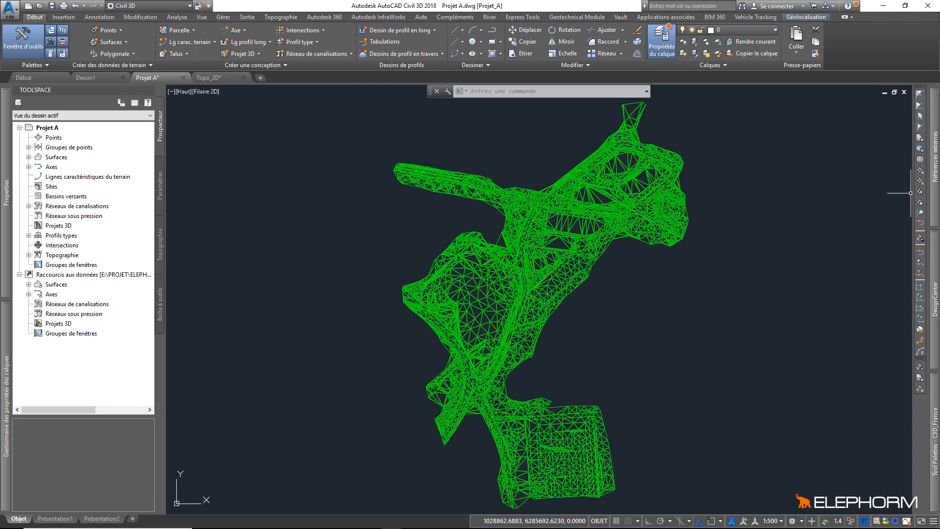
# - Choose Topo_2D.dwg in the Terrain folder as the DWG file to attach as an external reference
pyautogui.moveTo(934, 156)
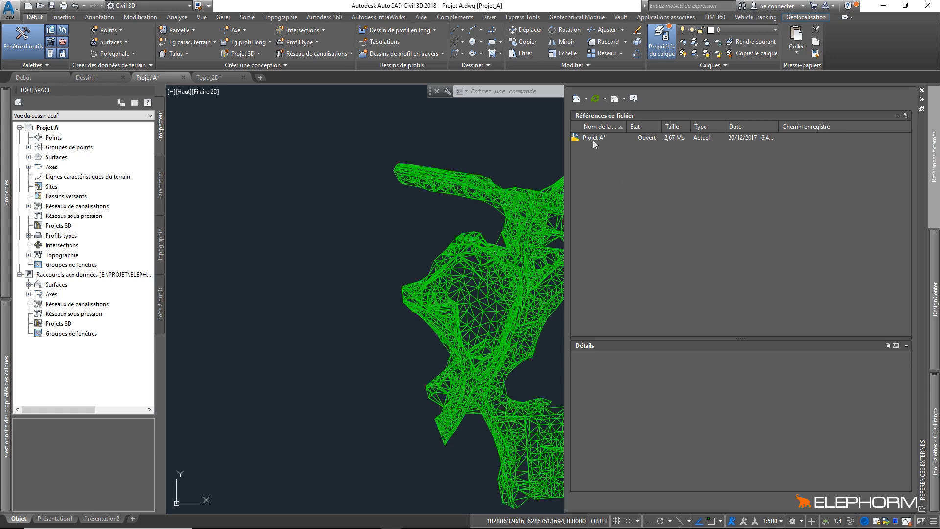
pyautogui.click(577, 99)
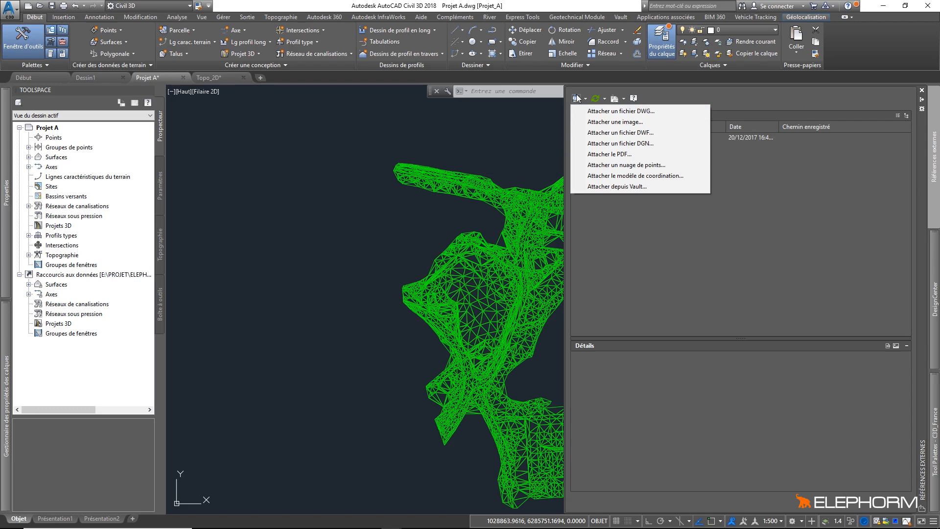
pyautogui.click(632, 112)
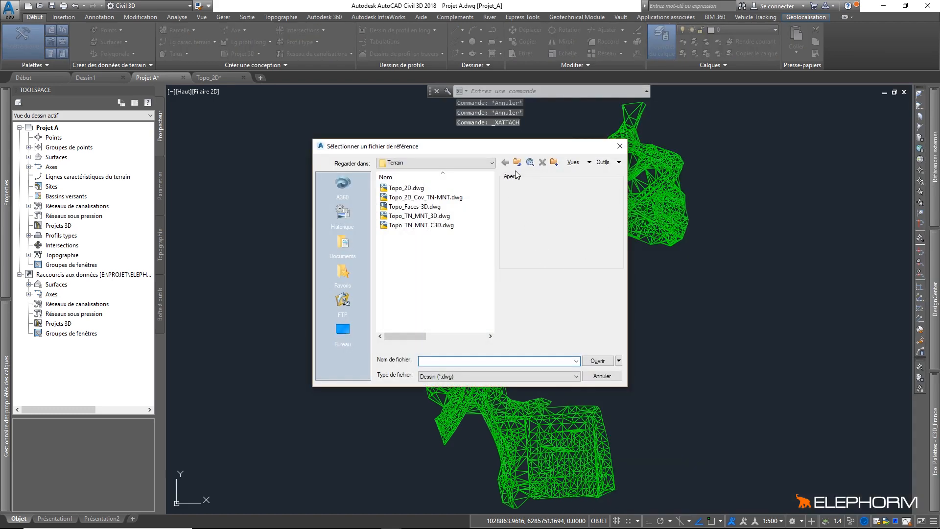
pyautogui.moveTo(523, 148); pyautogui.dragTo(617, 193)
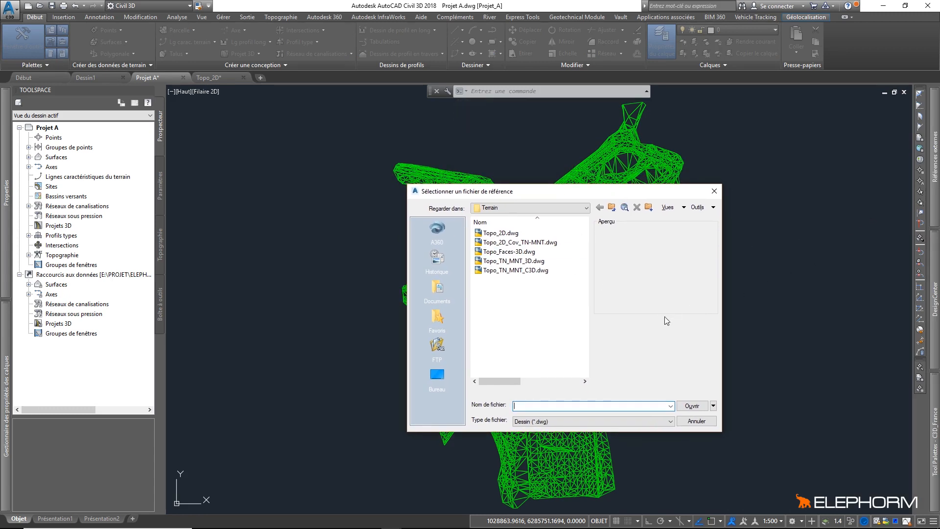
pyautogui.click(499, 234)
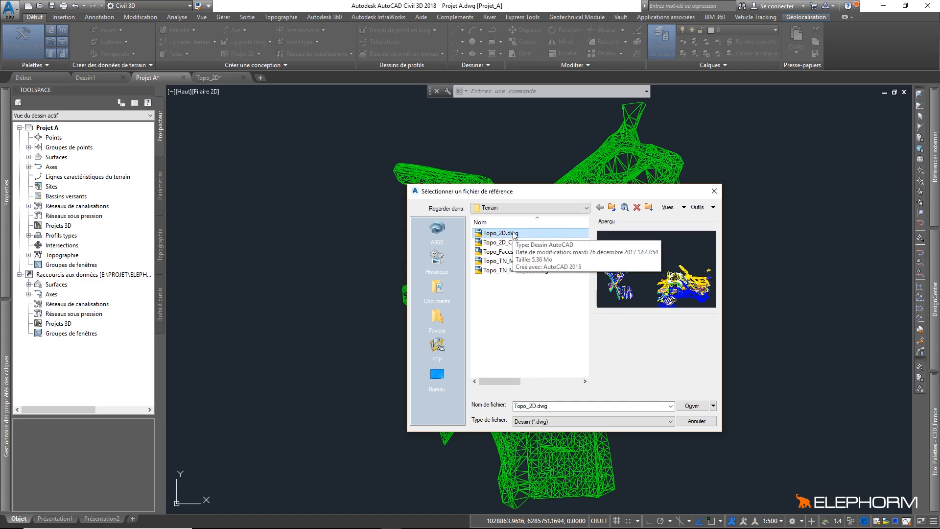
pyautogui.click(692, 406)
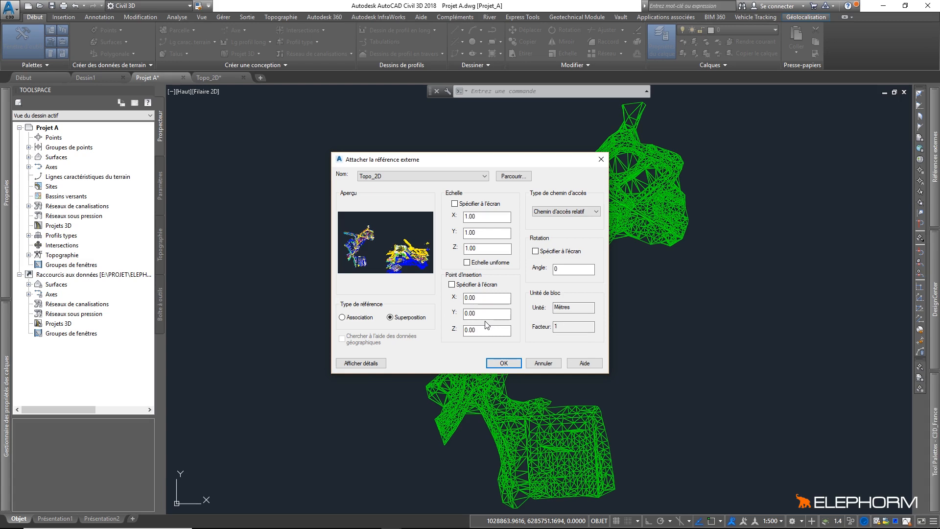
# - Attach Topo_2D as an overlay with a relative path, scale 1.00, rotation 0 and insertion point 0.00, 0.00, 0.00
pyautogui.moveTo(572, 308); pyautogui.dragTo(546, 308)
pyautogui.click(585, 212)
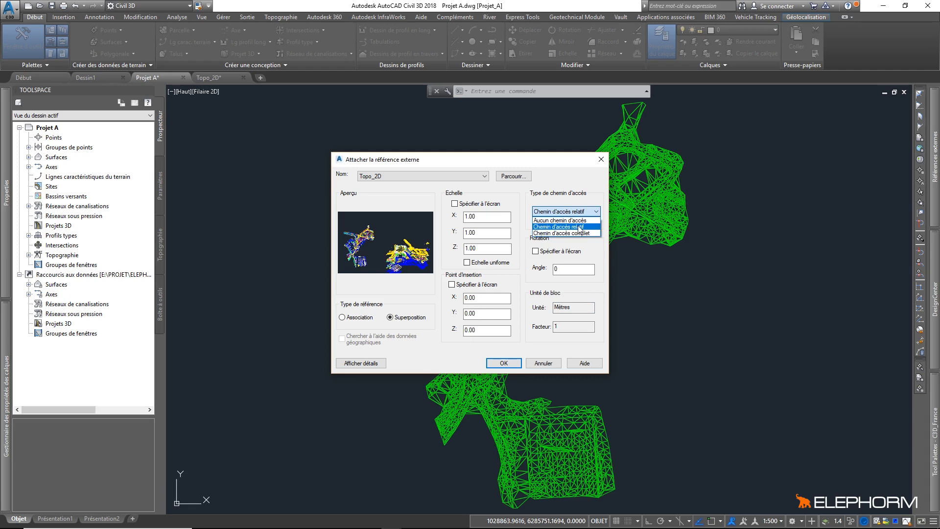
pyautogui.click(578, 227)
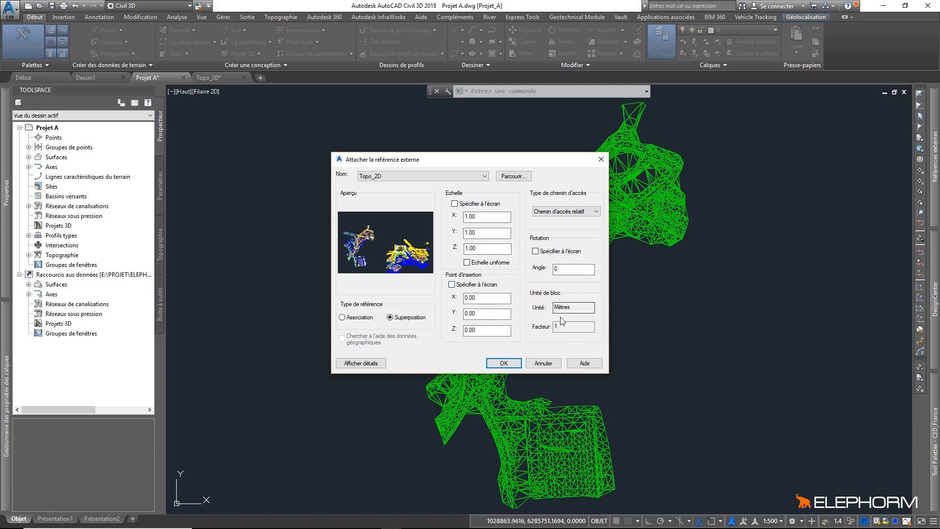
pyautogui.click(510, 363)
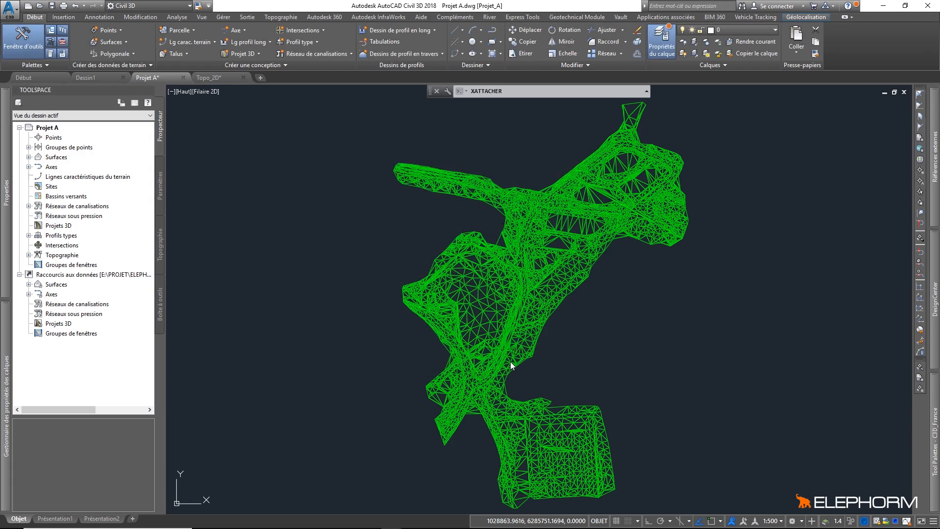
# - Freeze the layer of the green triangulated terrain surface, leaving nothing selected in the drawing
pyautogui.click(707, 43)
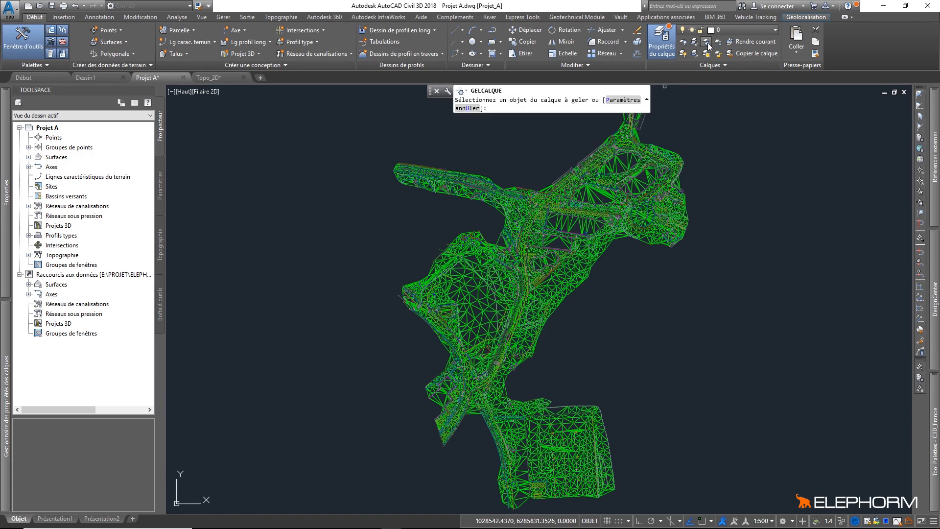
pyautogui.click(641, 180)
pyautogui.press('Escape')
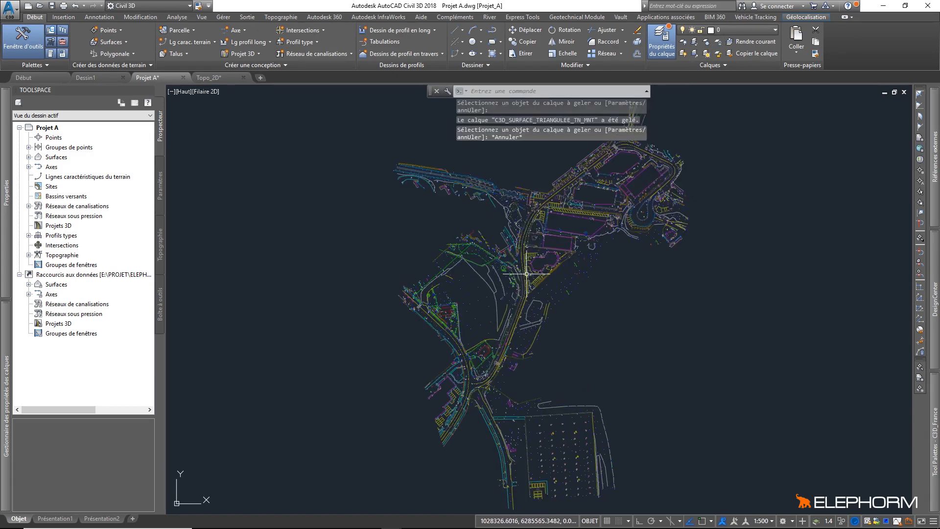
pyautogui.hotkey('ctrl', 'a')
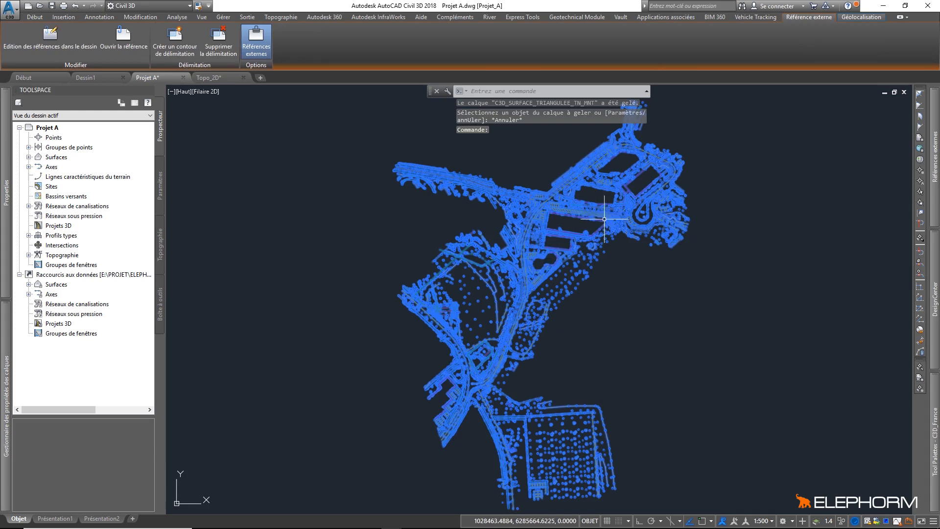
pyautogui.press('Escape')
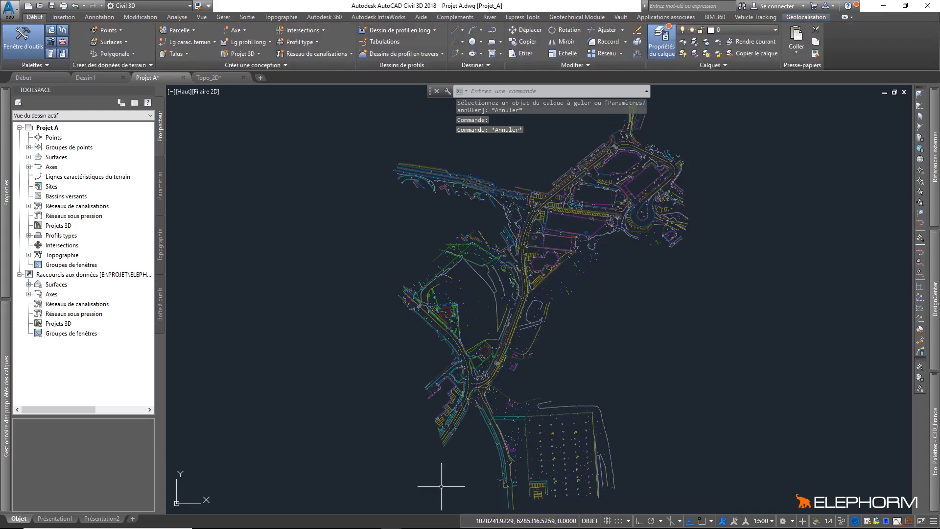
# - Set the Xref display fade to 0 in the display options and test the selection of the attached reference
pyautogui.rightClick(580, 338)
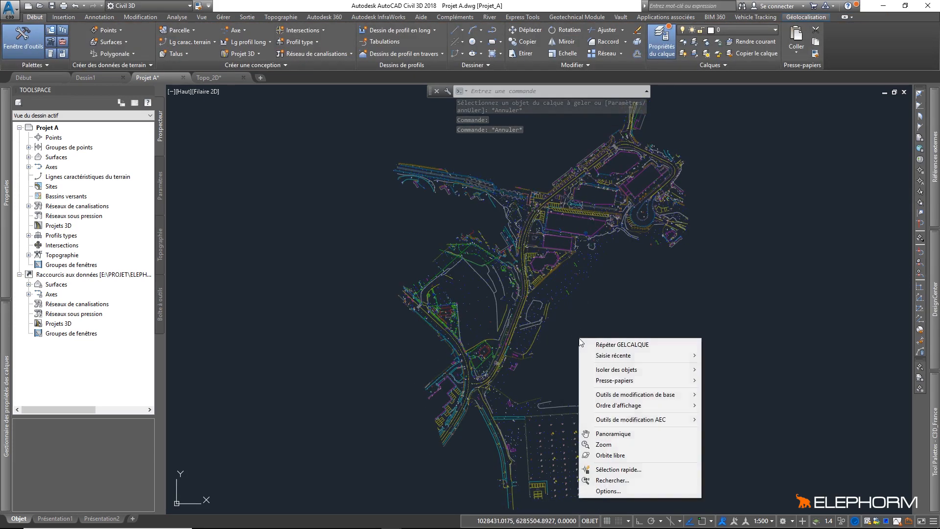
pyautogui.click(619, 492)
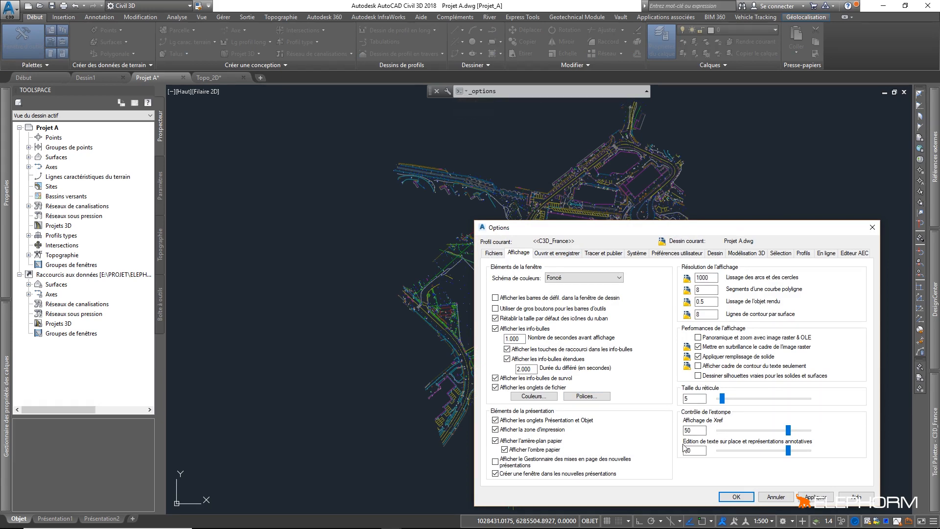
pyautogui.moveTo(698, 430); pyautogui.dragTo(664, 431)
pyautogui.write('0')
pyautogui.click(735, 428)
pyautogui.moveTo(705, 431); pyautogui.dragTo(681, 431)
pyautogui.write('0')
pyautogui.press('Return')
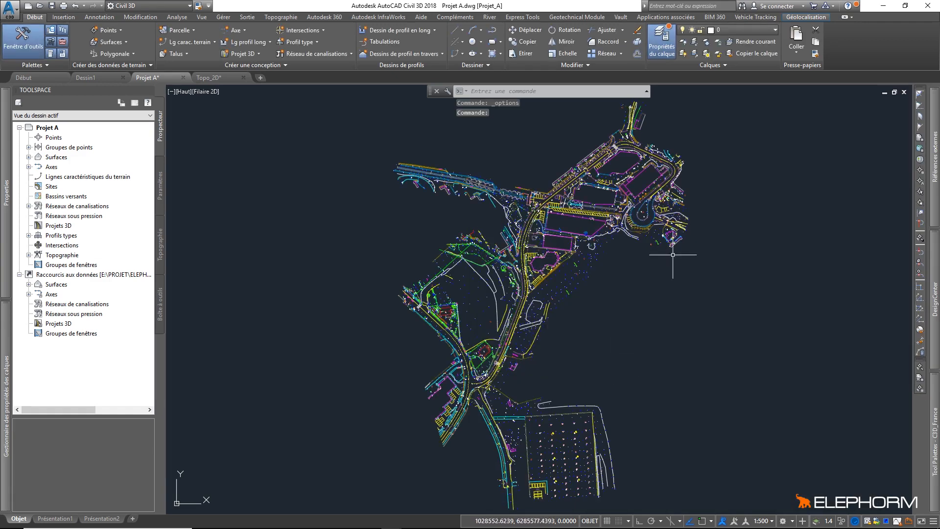
pyautogui.click(586, 235)
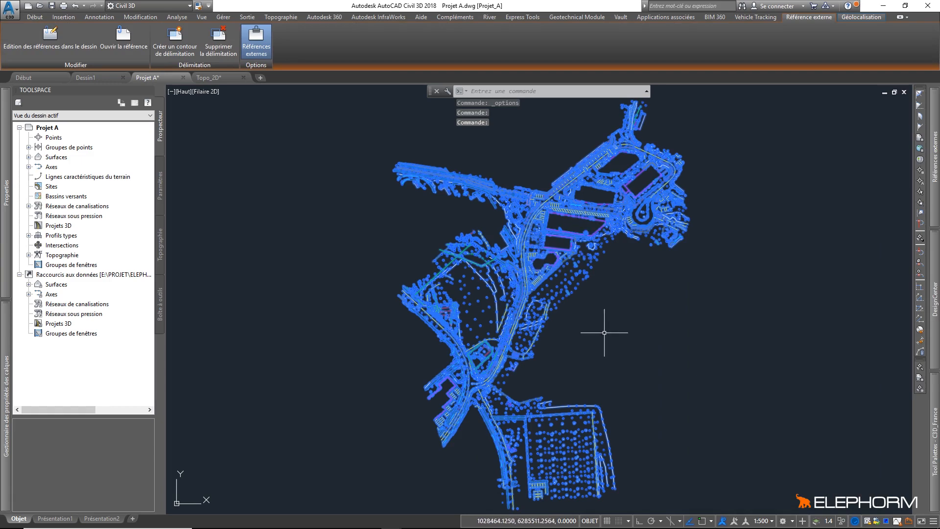
pyautogui.press('Escape')
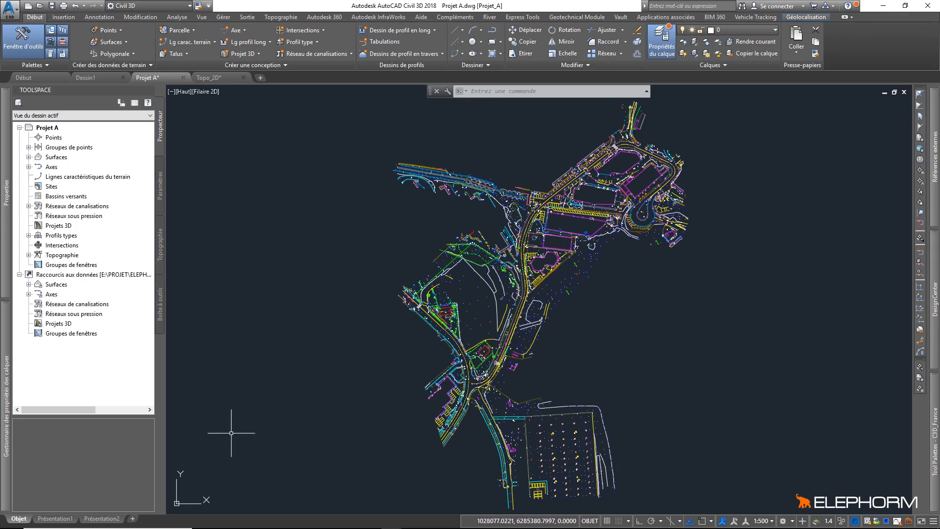
# - Filter the layer properties list to the layers of the Topo_2D external reference
pyautogui.moveTo(2, 430)
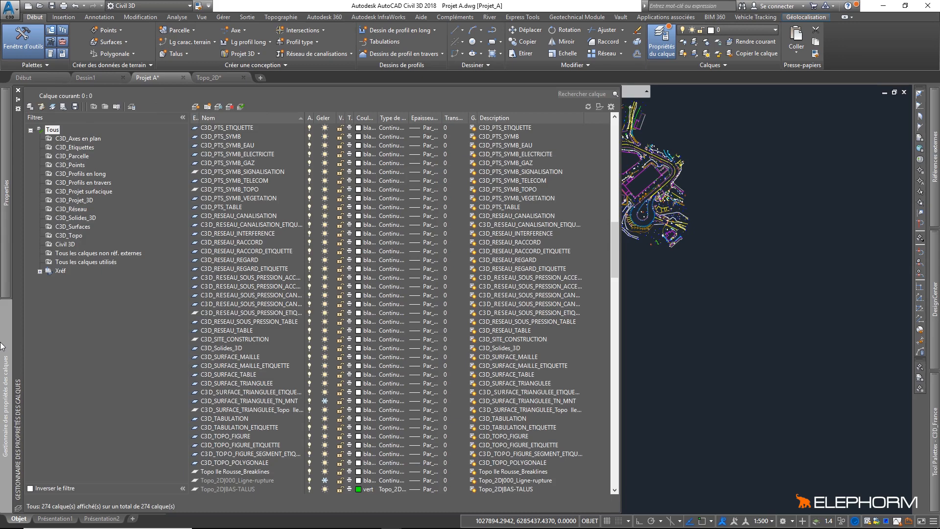
pyautogui.click(59, 271)
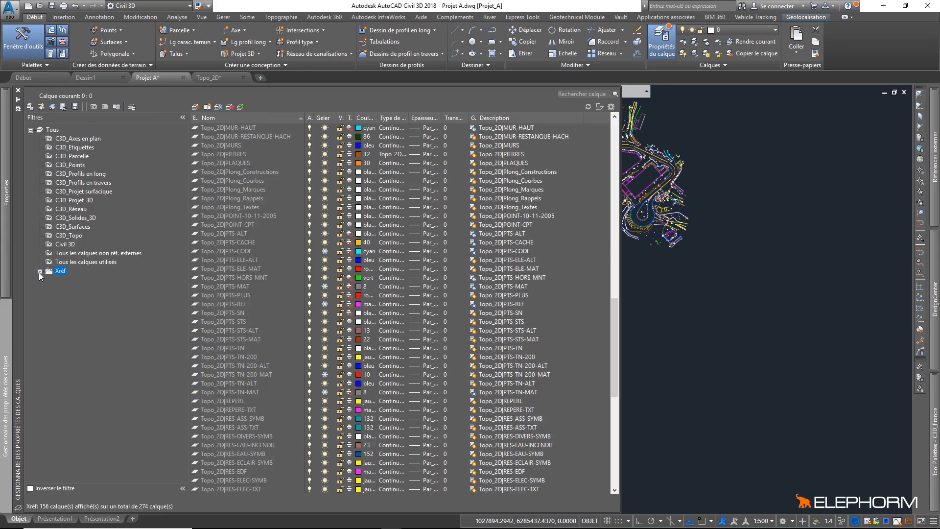
pyautogui.click(40, 271)
pyautogui.click(79, 279)
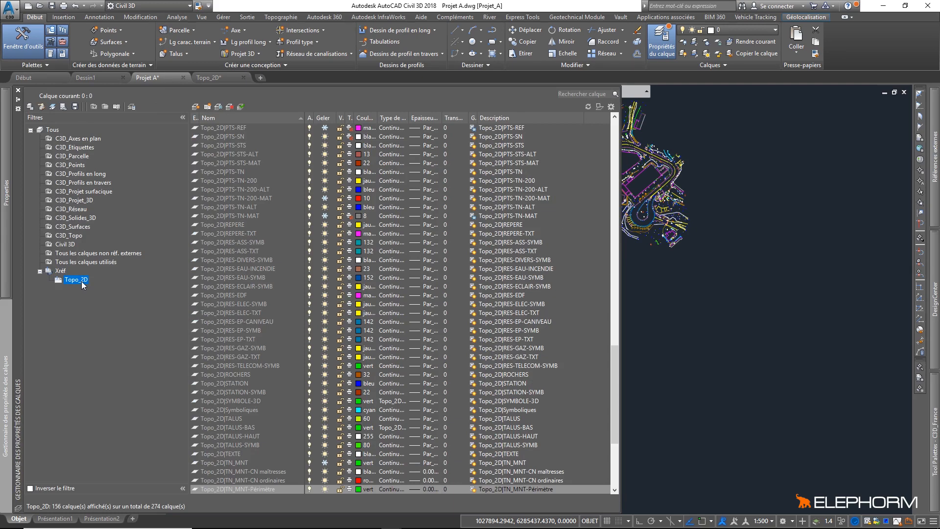
# - Set the colour of all Topo_2D reference layers to index colour 253 and inspect the recoloured drawing
pyautogui.click(225, 322)
pyautogui.click(239, 305)
pyautogui.click(246, 331)
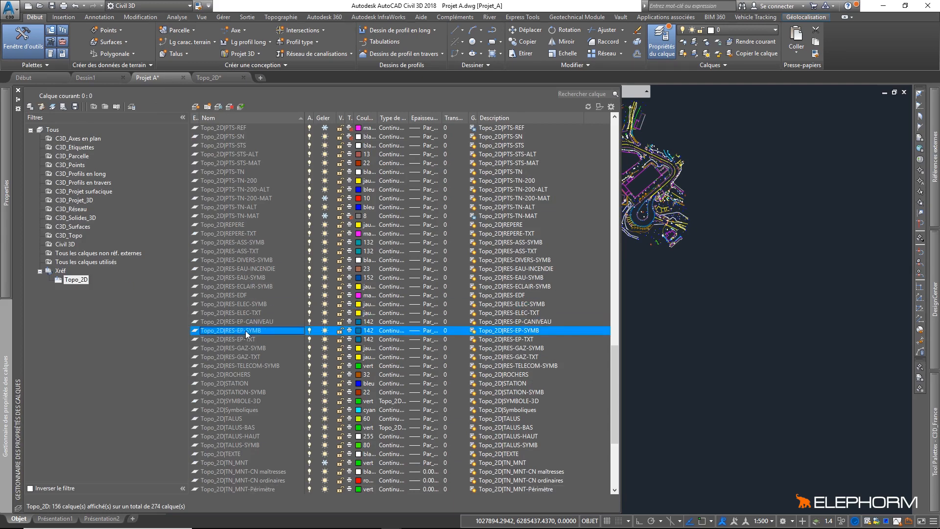
pyautogui.hotkey('ctrl', 'a')
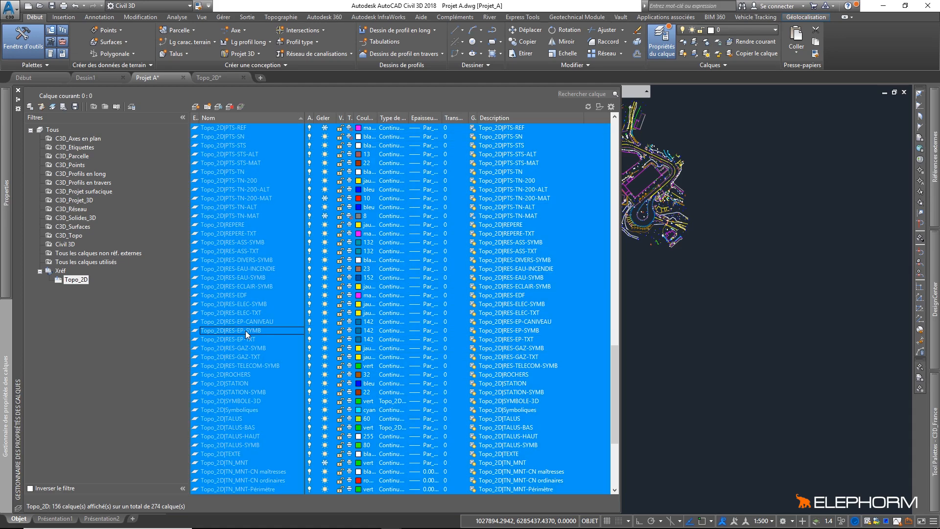
pyautogui.click(363, 357)
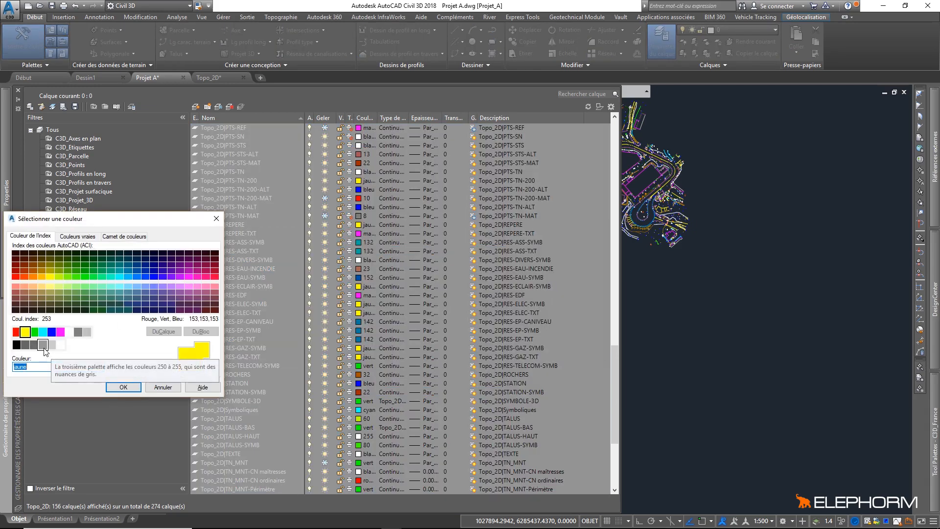
pyautogui.click(43, 345)
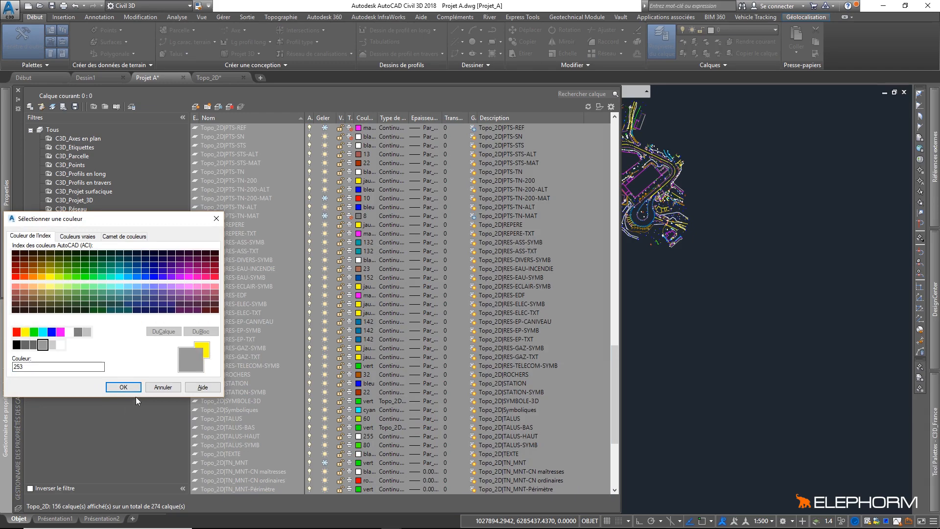
pyautogui.click(123, 388)
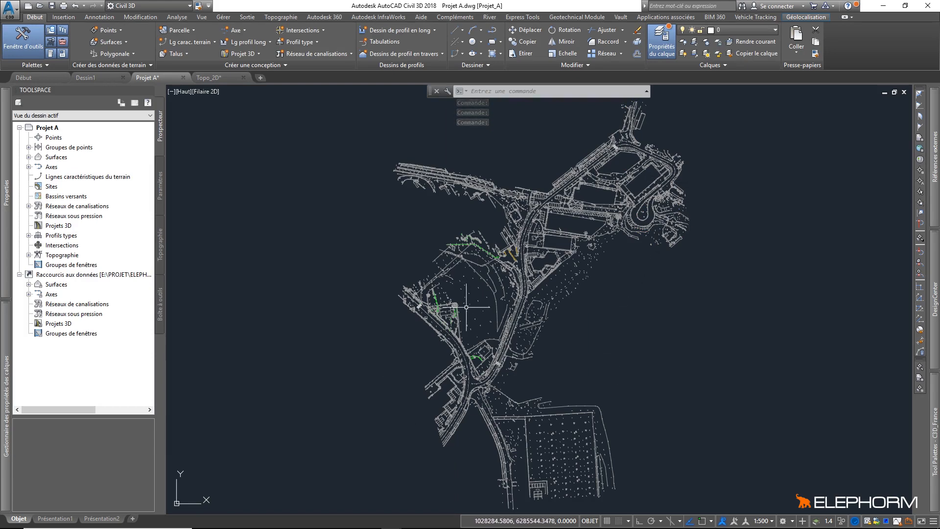
pyautogui.scroll(6, 525, 354)
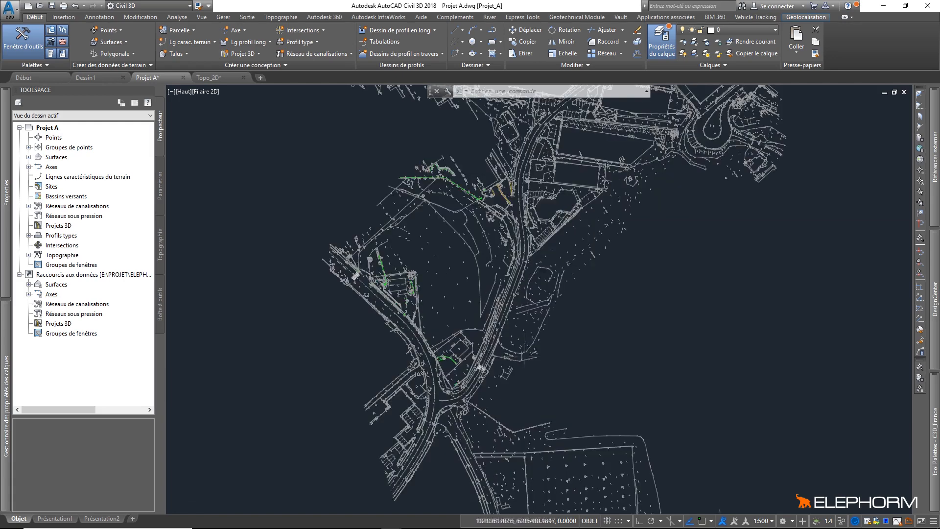
pyautogui.moveTo(506, 290)
pyautogui.mouseDown(button='middle')
pyautogui.moveTo(534, 294)
pyautogui.moveTo(603, 361)
pyautogui.mouseUp(button='middle')
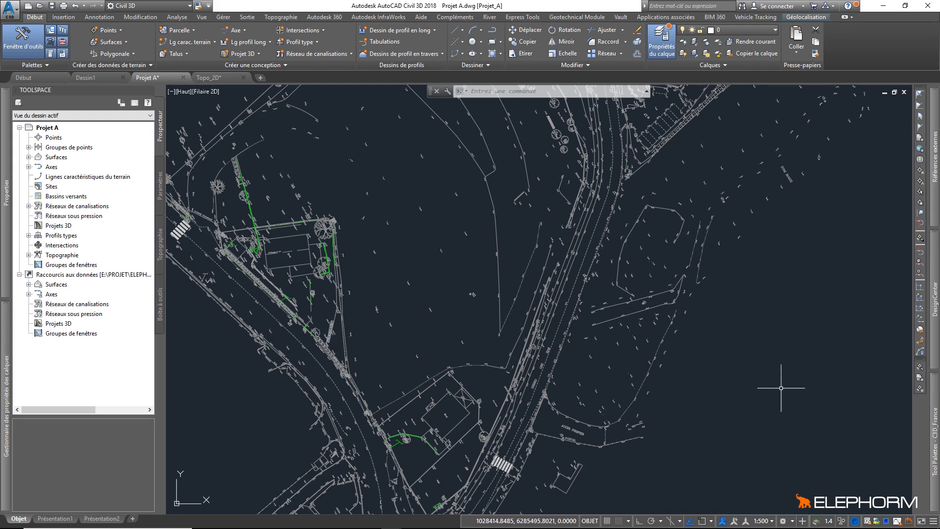
# - List only the host drawing's own layers by inverting the Xref layer filter, and select layer 0
pyautogui.moveTo(2, 424)
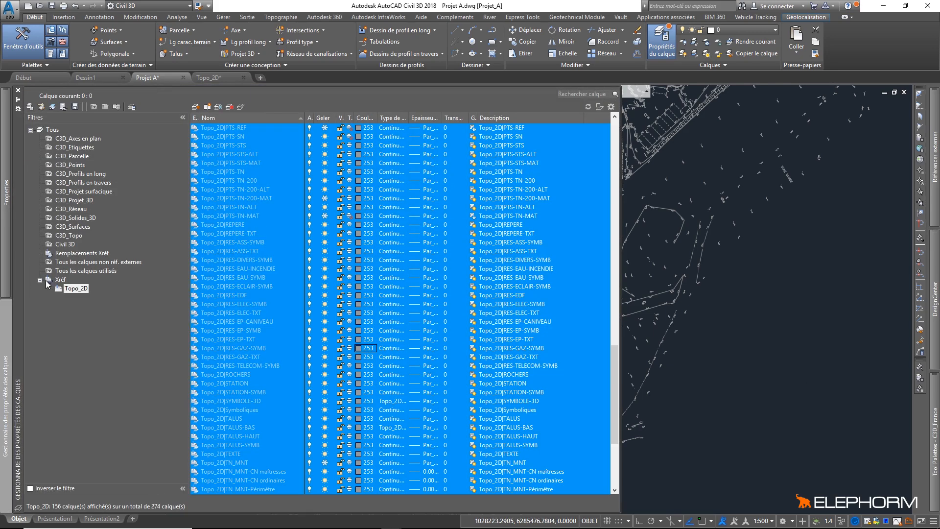
pyautogui.click(61, 280)
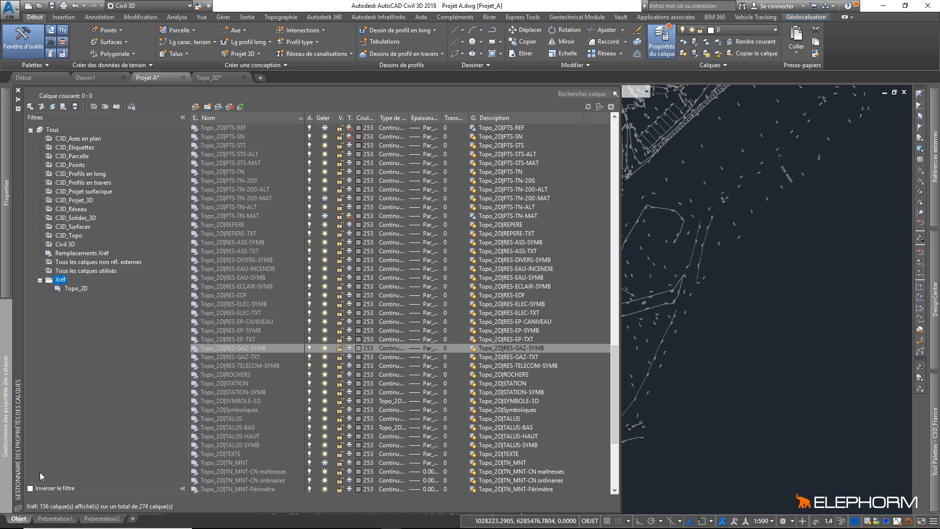
pyautogui.click(53, 489)
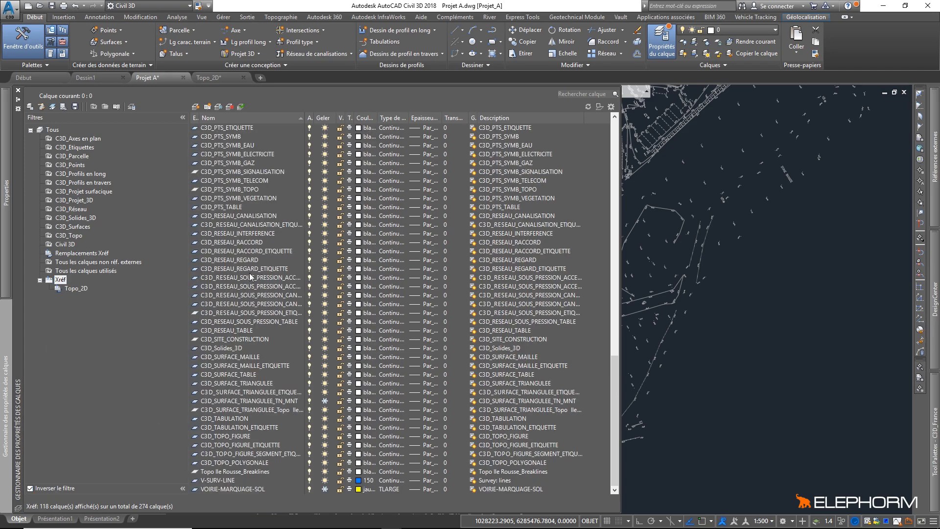
pyautogui.click(245, 278)
pyautogui.scroll(20, 245, 278)
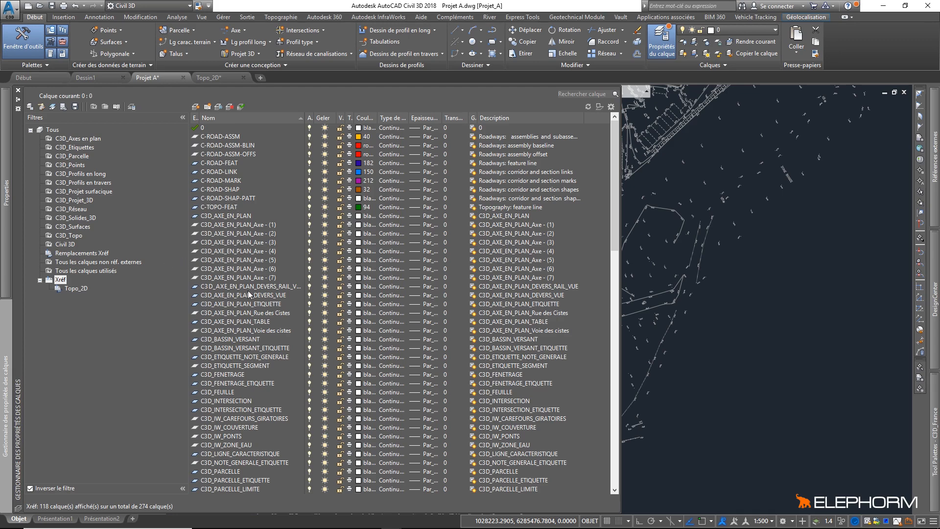
pyautogui.click(209, 128)
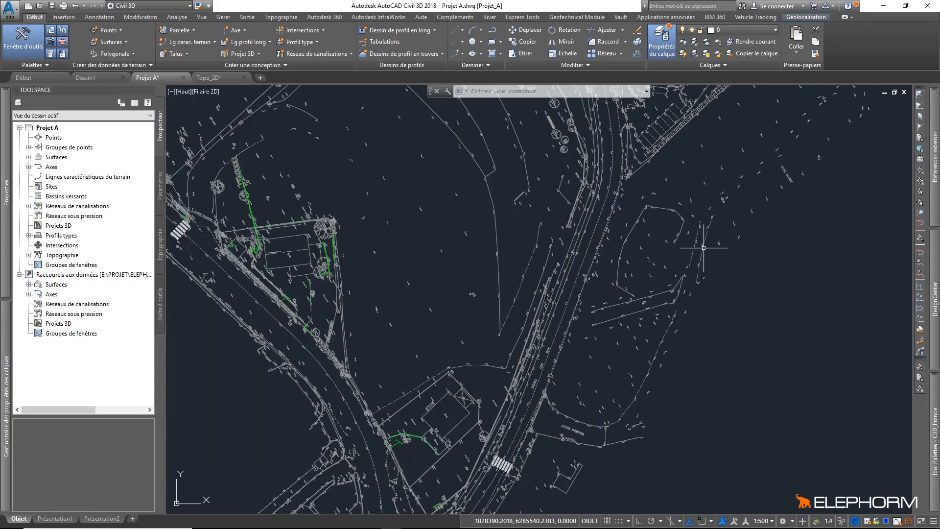
# - Create a new layer named _Xref in the host drawing
pyautogui.click(703, 248)
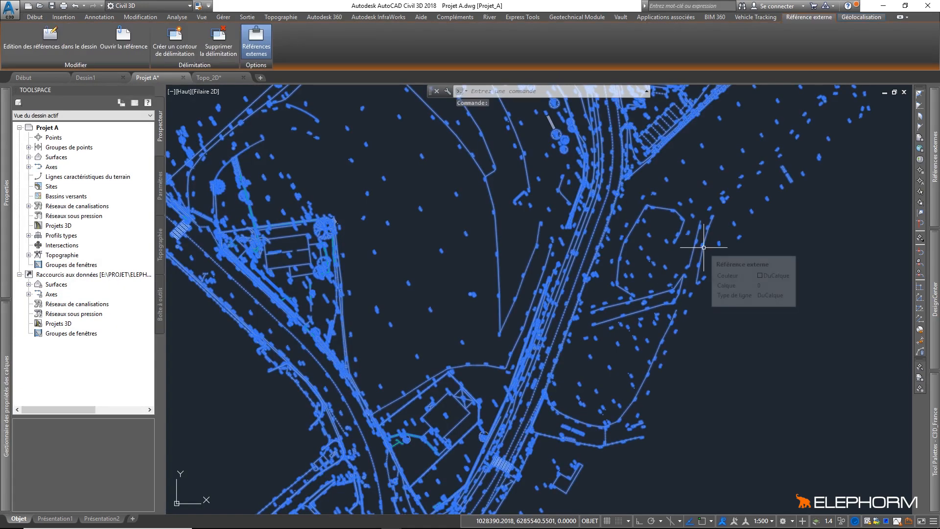
pyautogui.moveTo(3, 167)
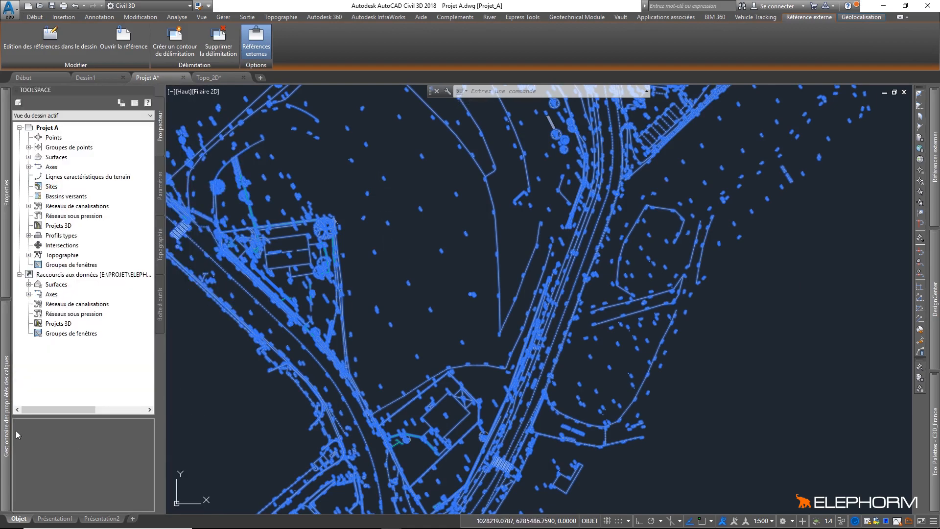
pyautogui.moveTo(3, 432)
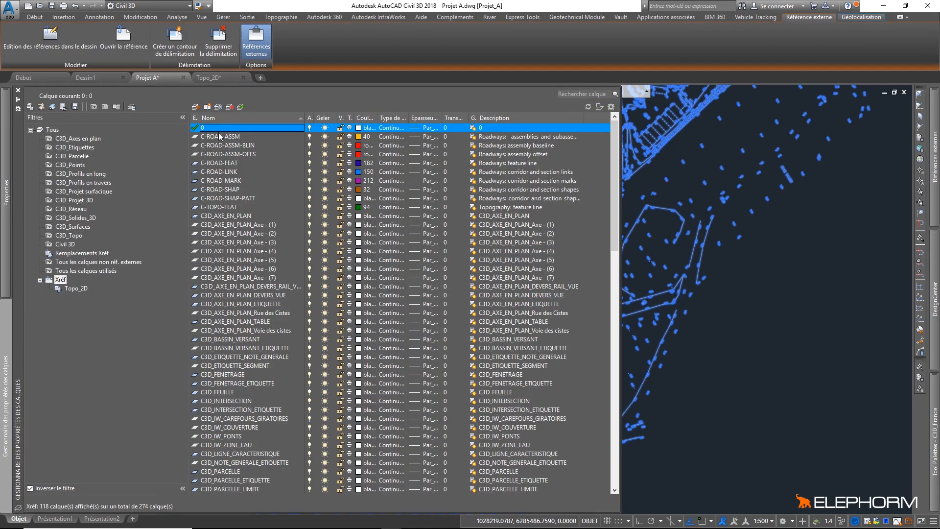
pyautogui.click(196, 107)
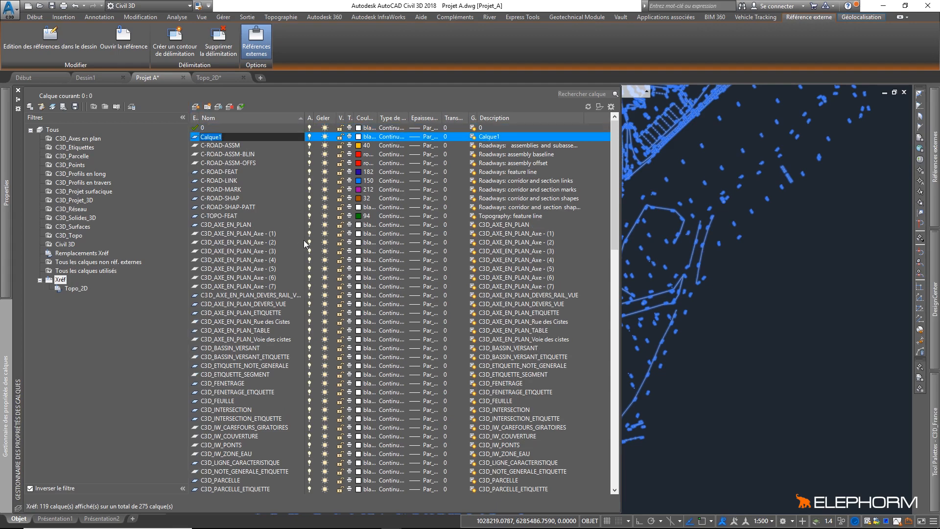
pyautogui.press('BackSpace')
pyautogui.write('_Xref')
pyautogui.click(260, 251)
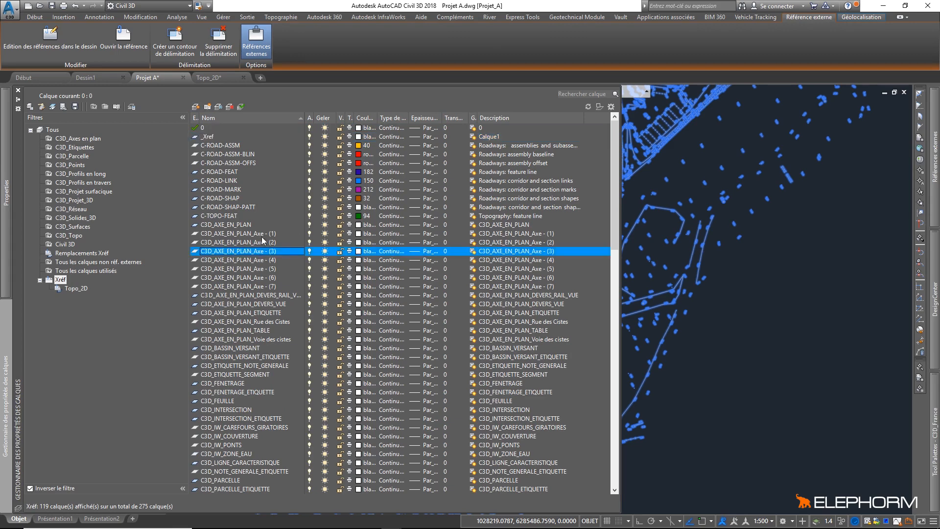
# - Sort the layer list by name and clear the selection of the attached reference
pyautogui.click(223, 121)
pyautogui.click(224, 121)
pyautogui.click(216, 130)
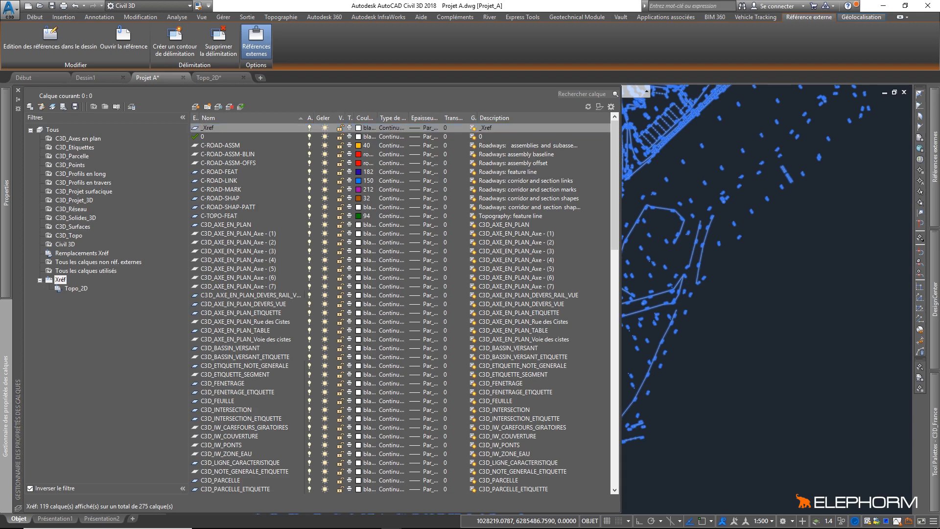
pyautogui.click(831, 315)
pyautogui.press('Escape')
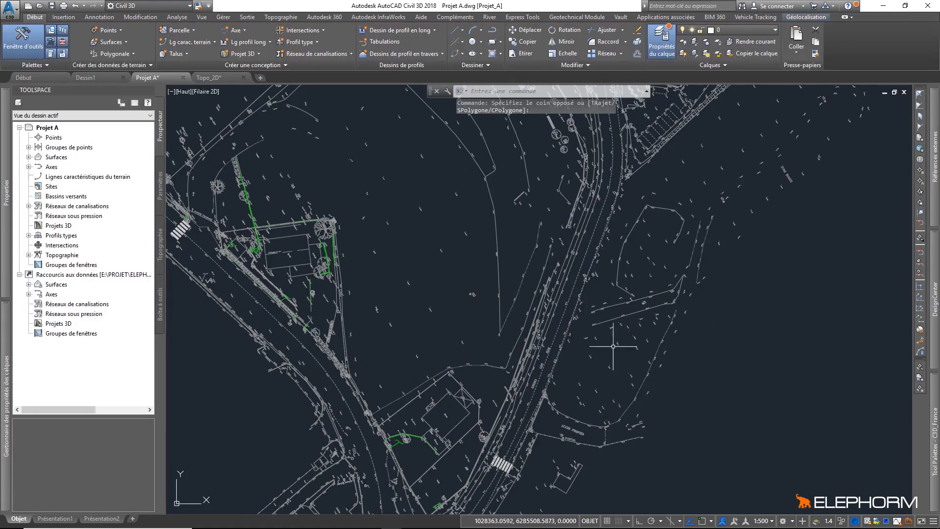
# - Assign the attached Topo_2D reference to the _Xref layer in its properties and deselect it
pyautogui.moveTo(648, 298)
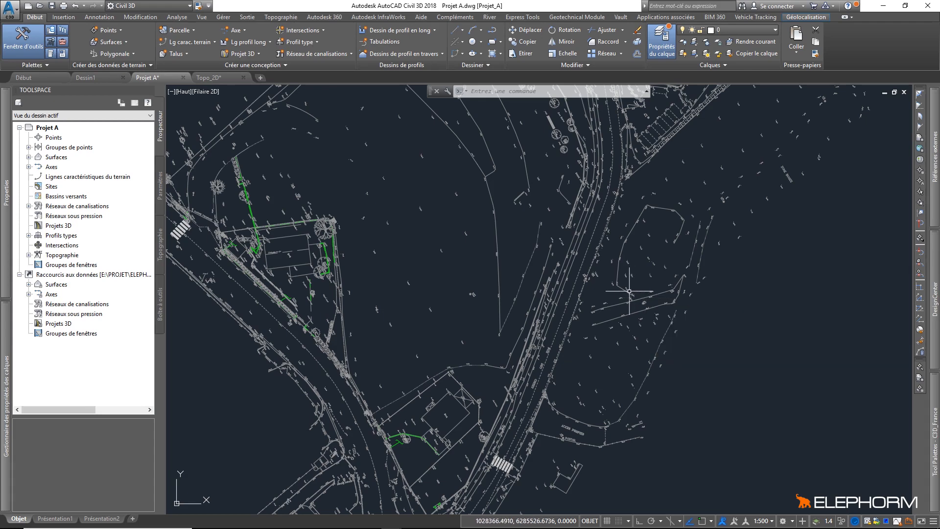
pyautogui.moveTo(3, 392)
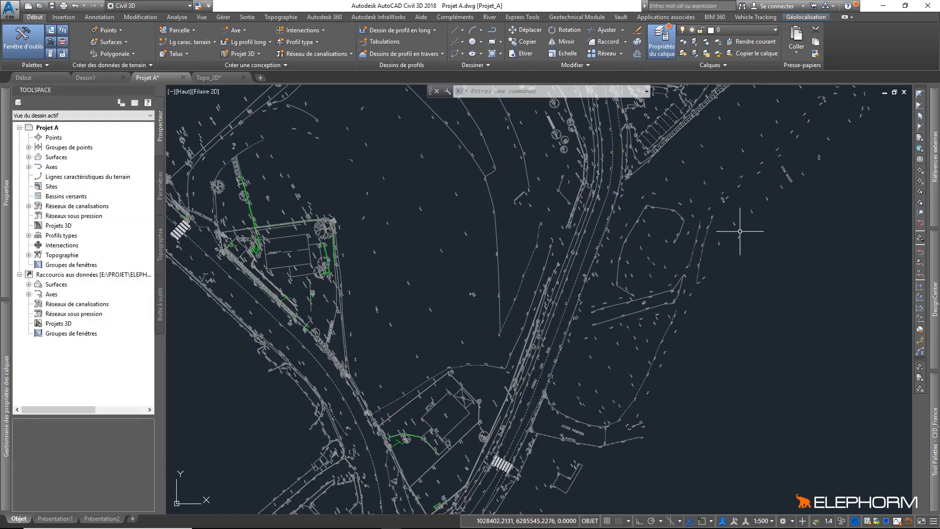
pyautogui.click(734, 224)
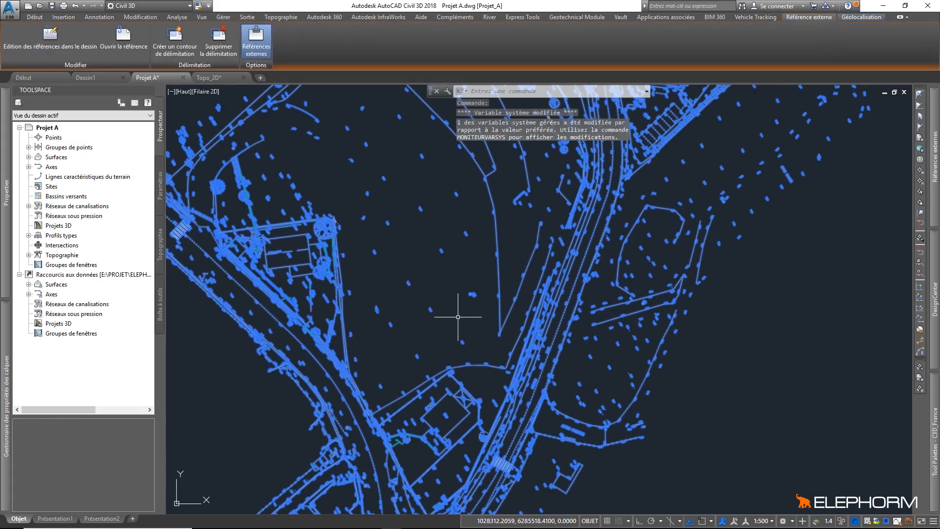
pyautogui.moveTo(6, 201)
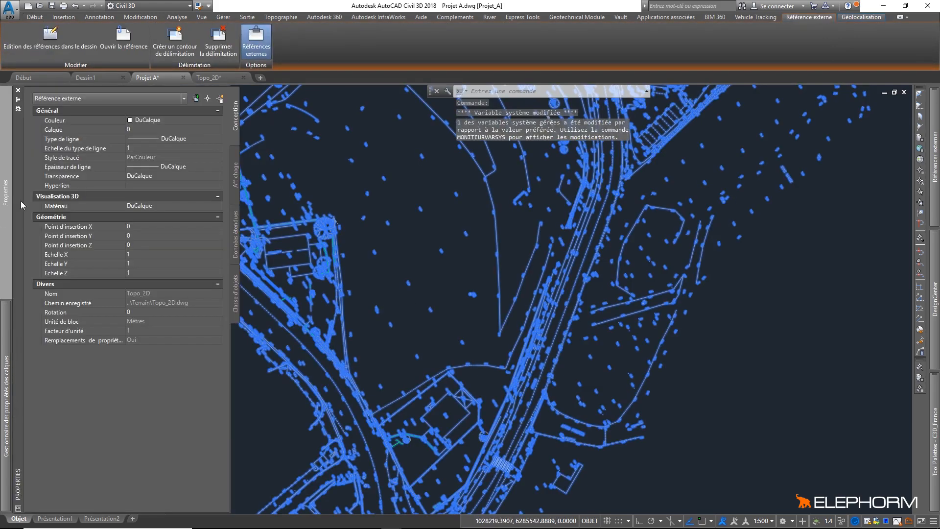
pyautogui.click(204, 128)
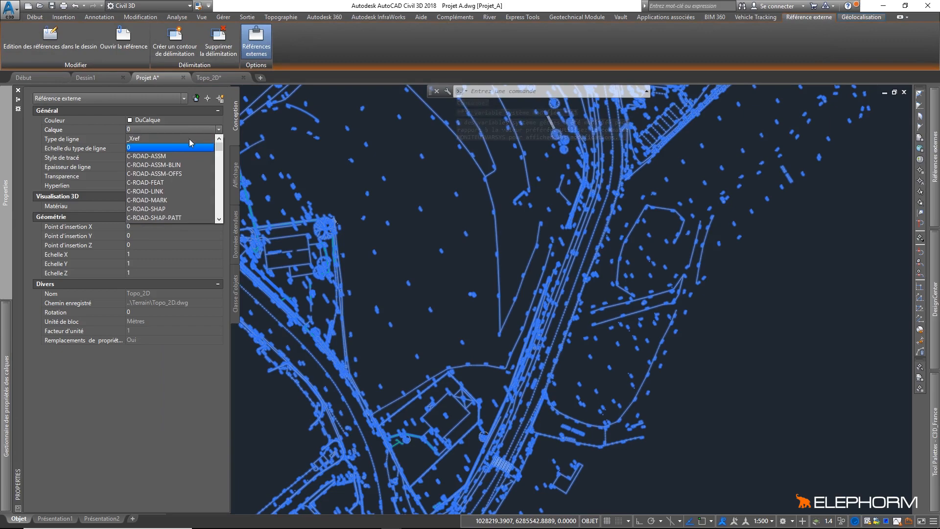
pyautogui.click(189, 137)
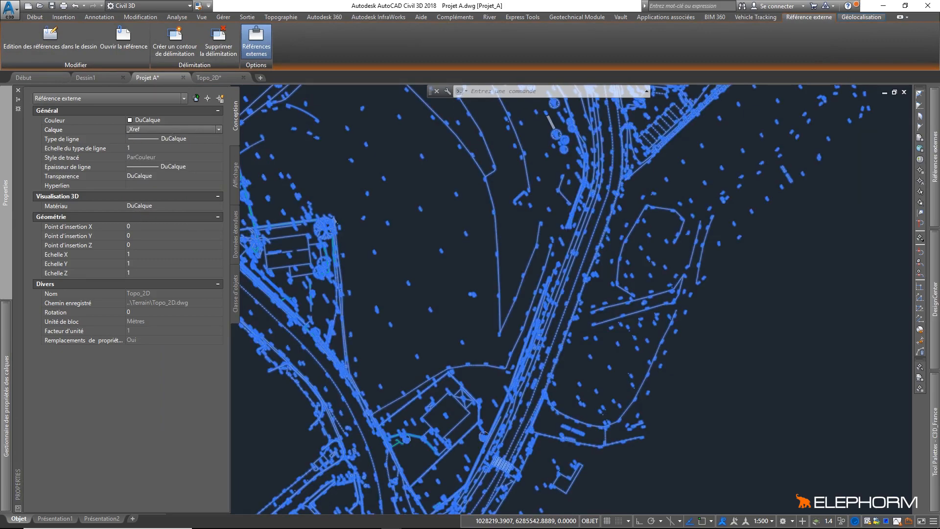
pyautogui.click(426, 178)
pyautogui.click(409, 180)
# - Examine the reference's linework up close around the green hedge and across the whole survey site
pyautogui.scroll(-4, 456, 208)
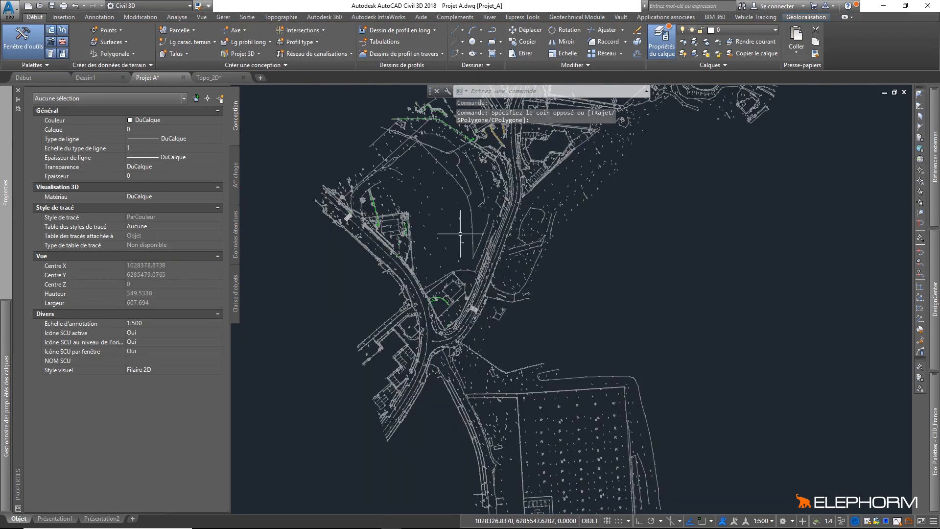
pyautogui.scroll(6, 457, 250)
pyautogui.scroll(2, 457, 250)
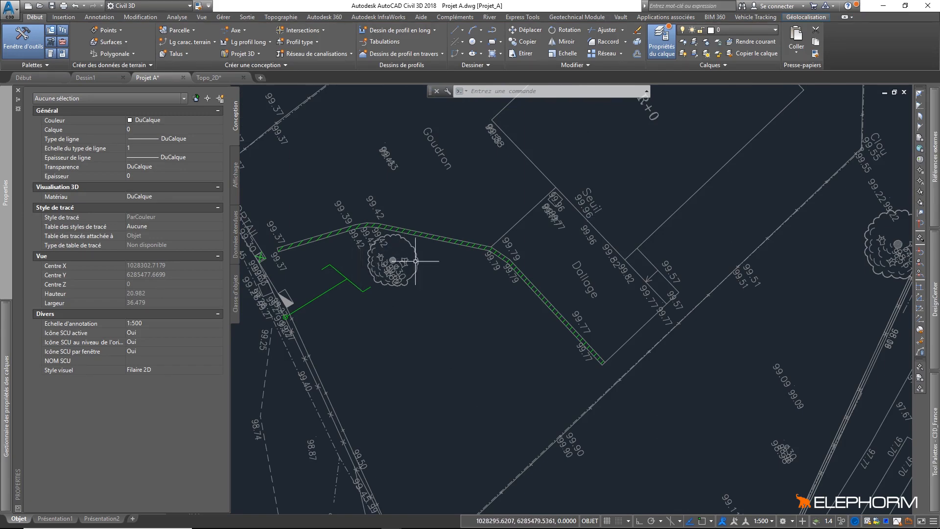
pyautogui.scroll(-8, 461, 269)
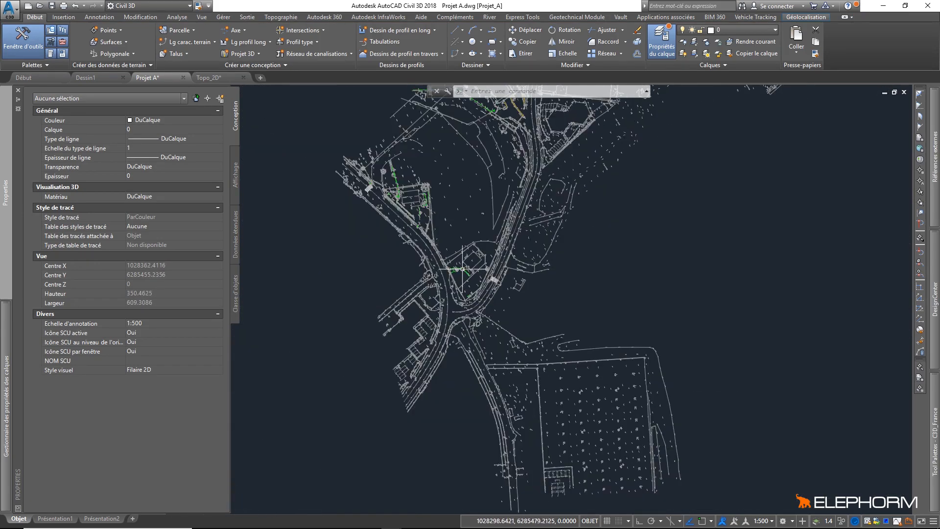
pyautogui.scroll(-8, 472, 227)
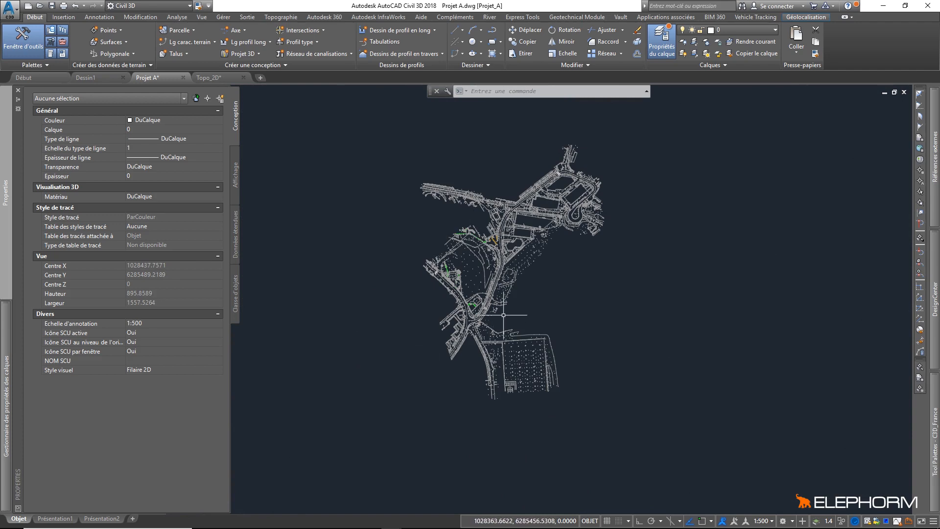
pyautogui.moveTo(504, 315); pyautogui.dragTo(494, 342, button='middle')
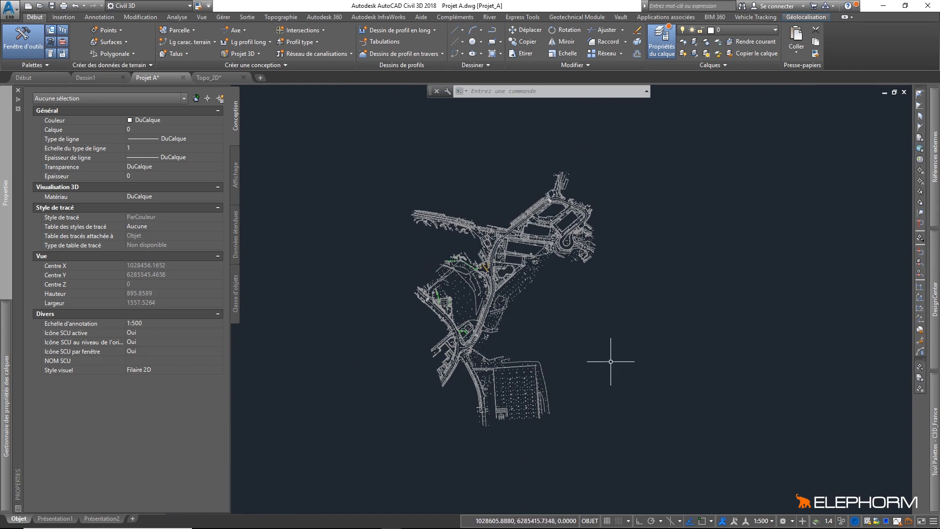